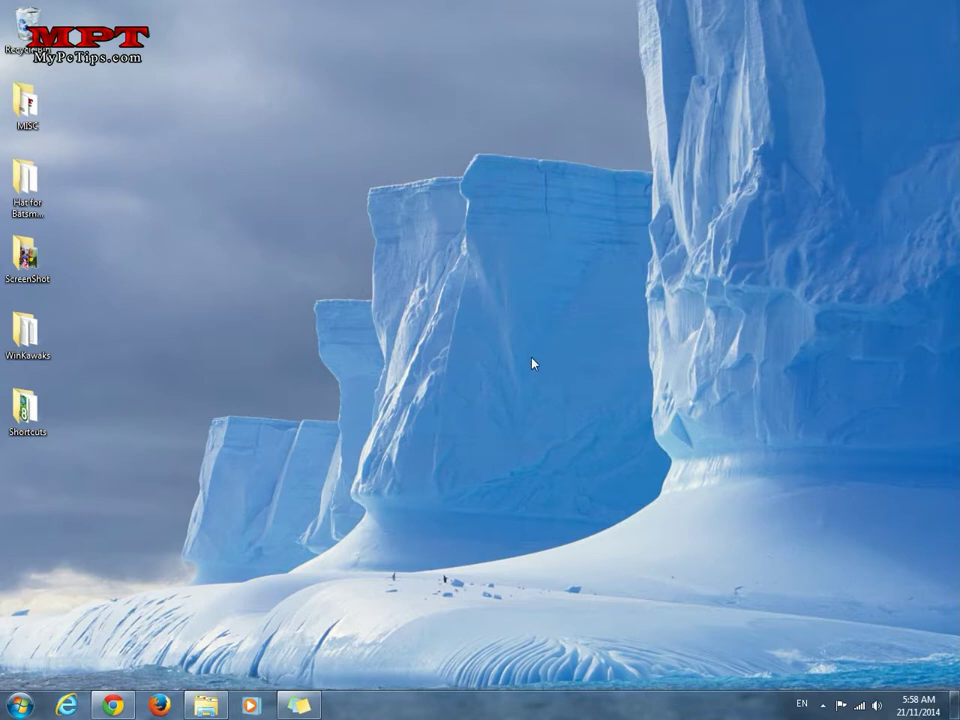
Open the removable DATA (I:) drive in the file manager
key("super+e")
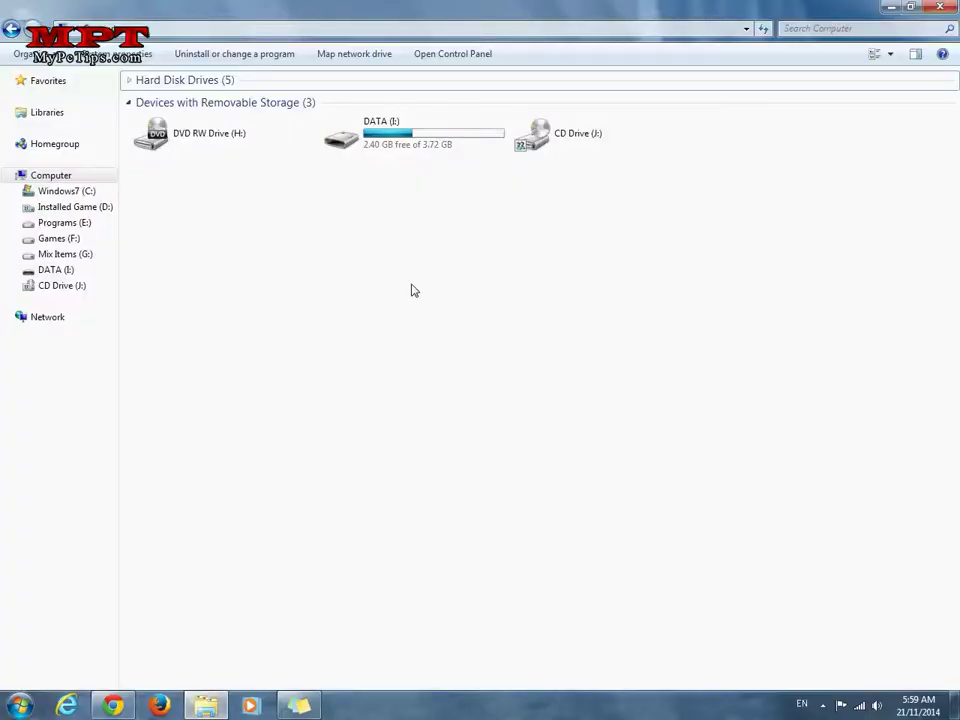
left_click(372, 140)
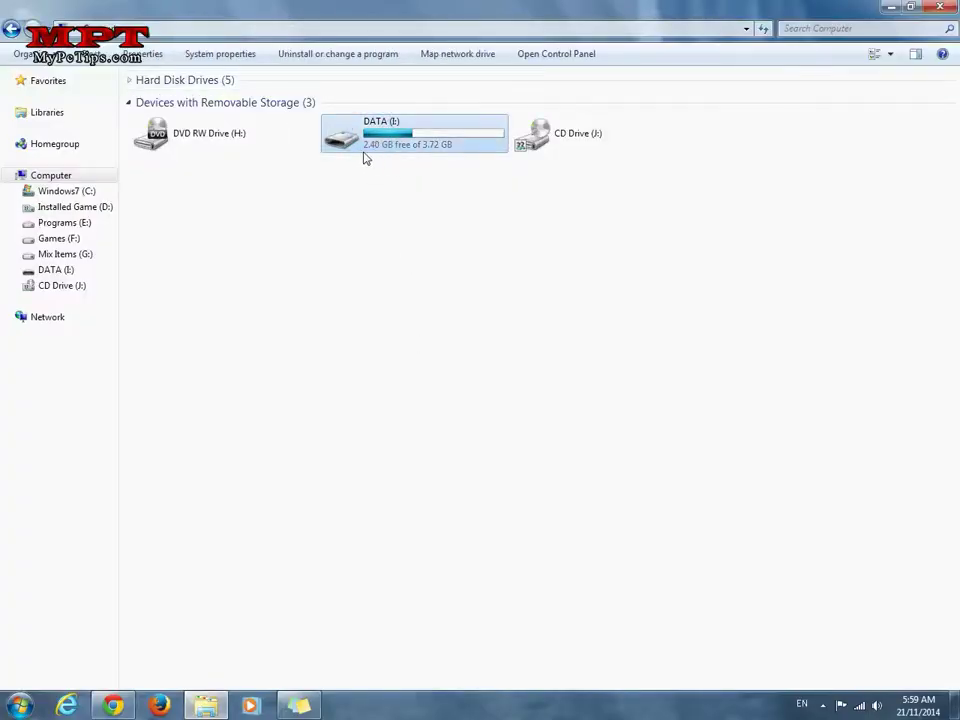
double_click(428, 120)
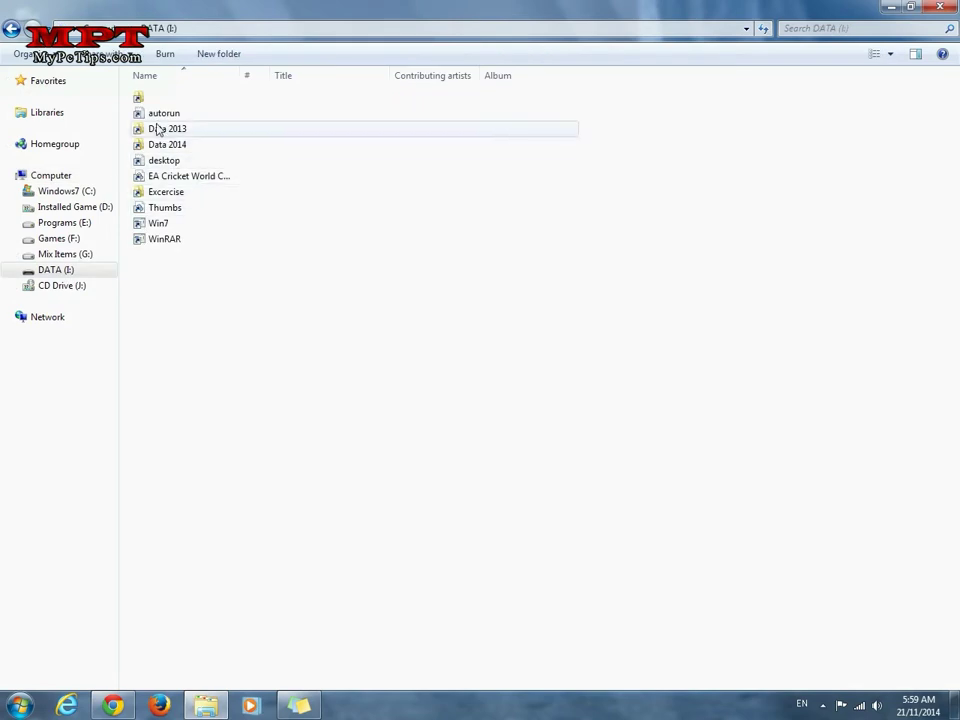
Check the combined size of all the shortcuts on the DATA (I:) drive in their properties
left_click_drag(197, 304, 159, 100)
right_click(176, 214)
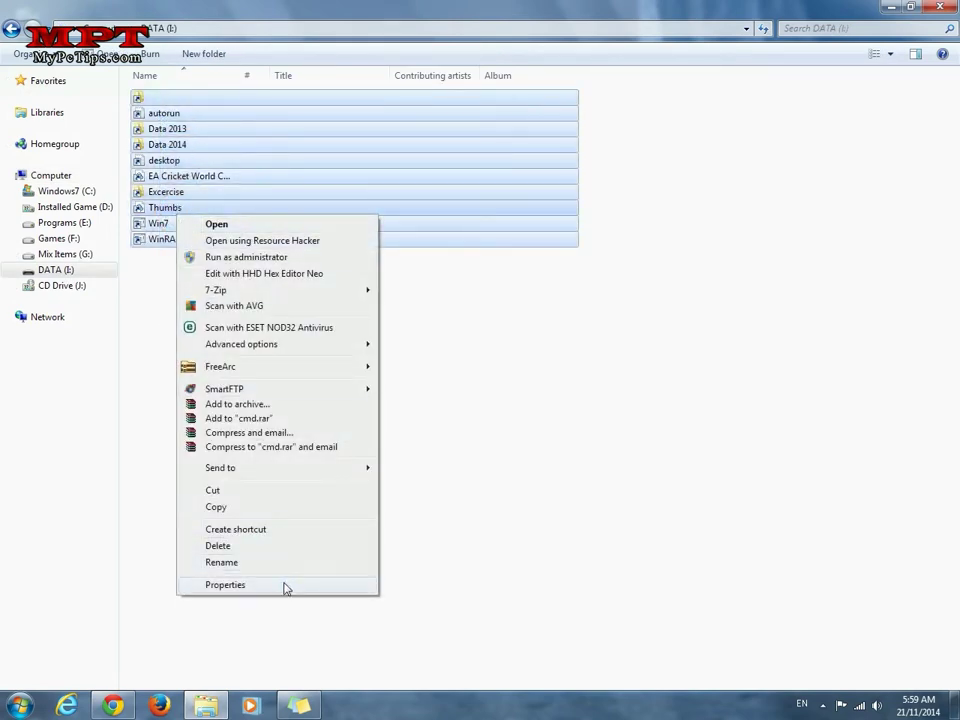
left_click(285, 585)
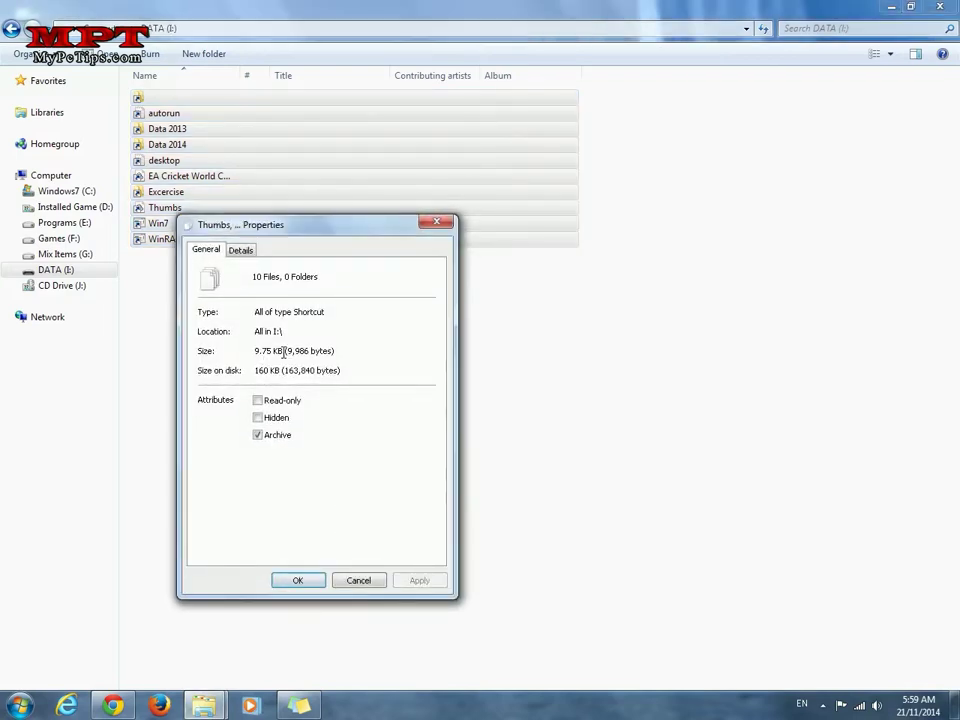
left_click_drag(284, 351, 253, 349)
left_click(358, 580)
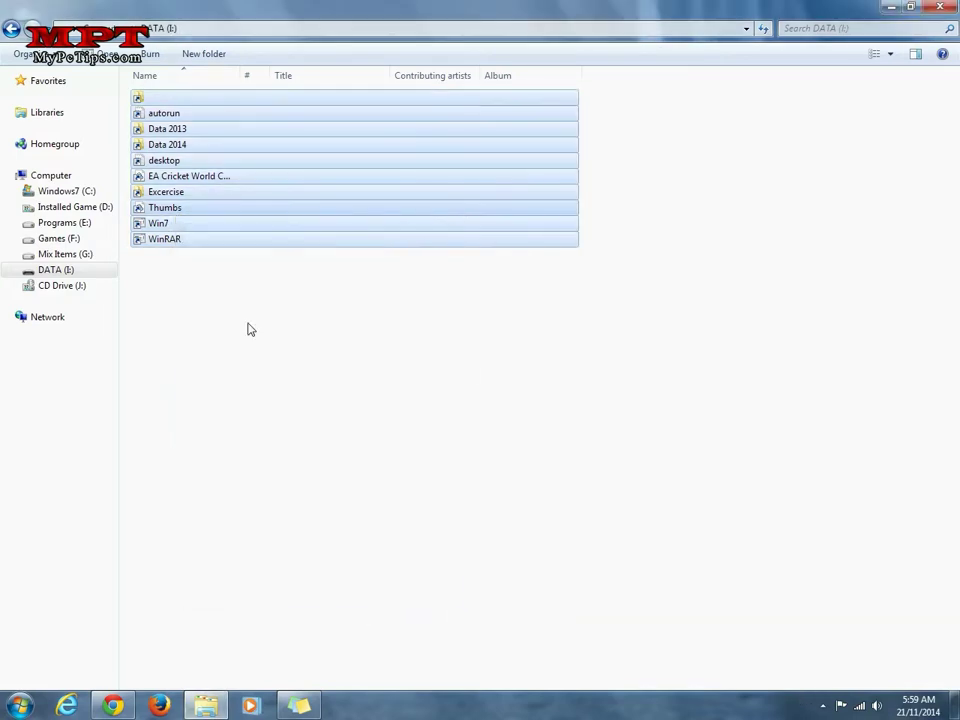
Return to the list of drives to check the free space of DATA (I:) and reopen that drive
left_click(12, 28)
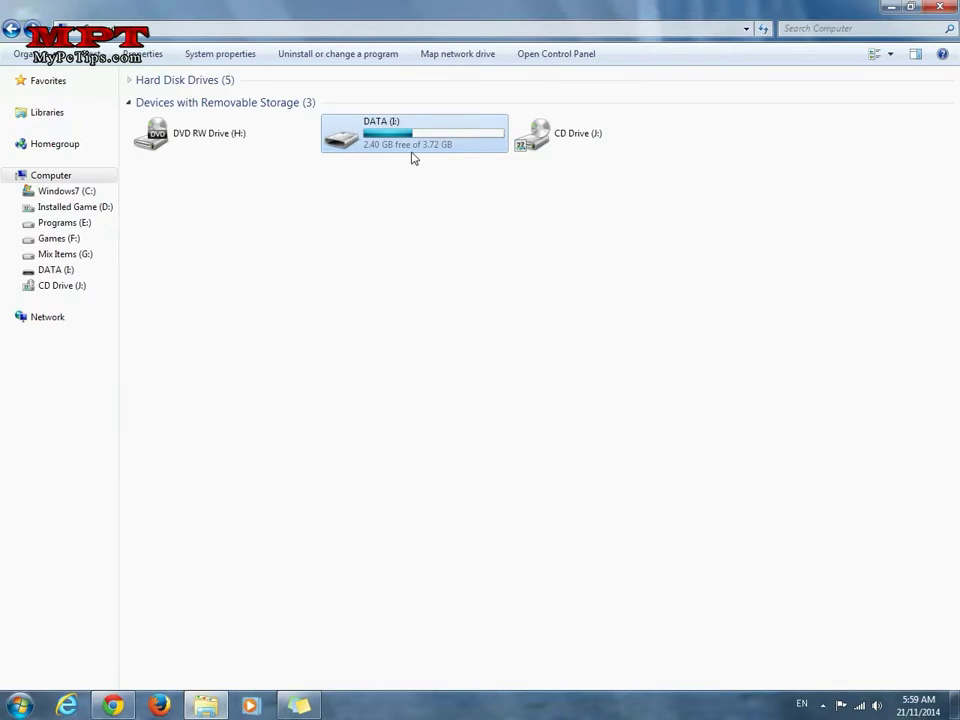
mouse_move(377, 147)
double_click(377, 139)
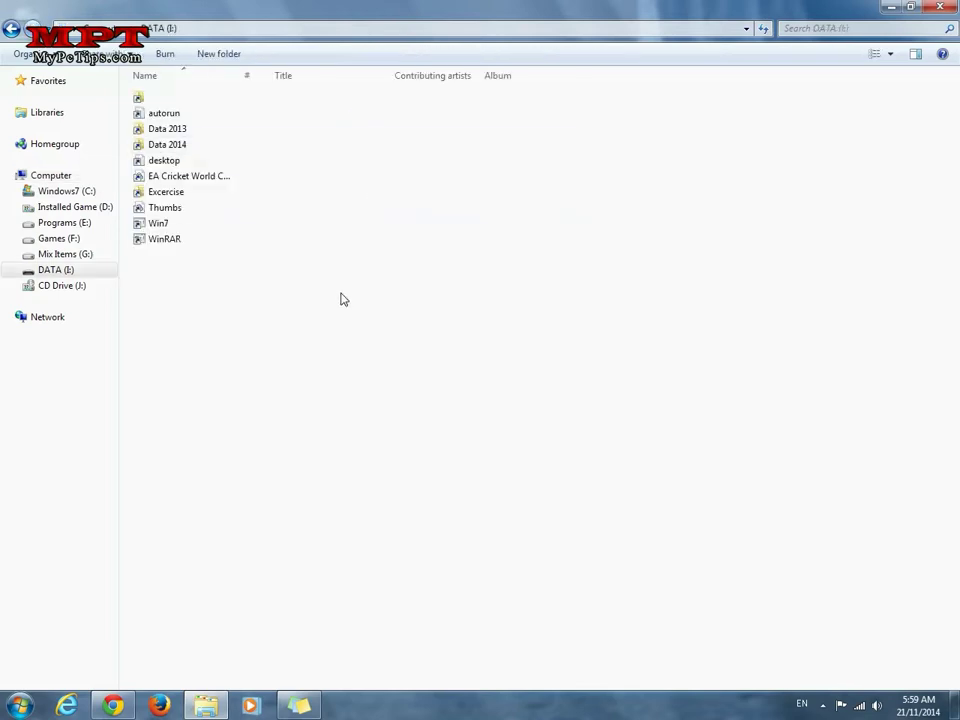
Set the folder options to show hidden files, folders and drives and to stop hiding protected operating system files
left_click(32, 50)
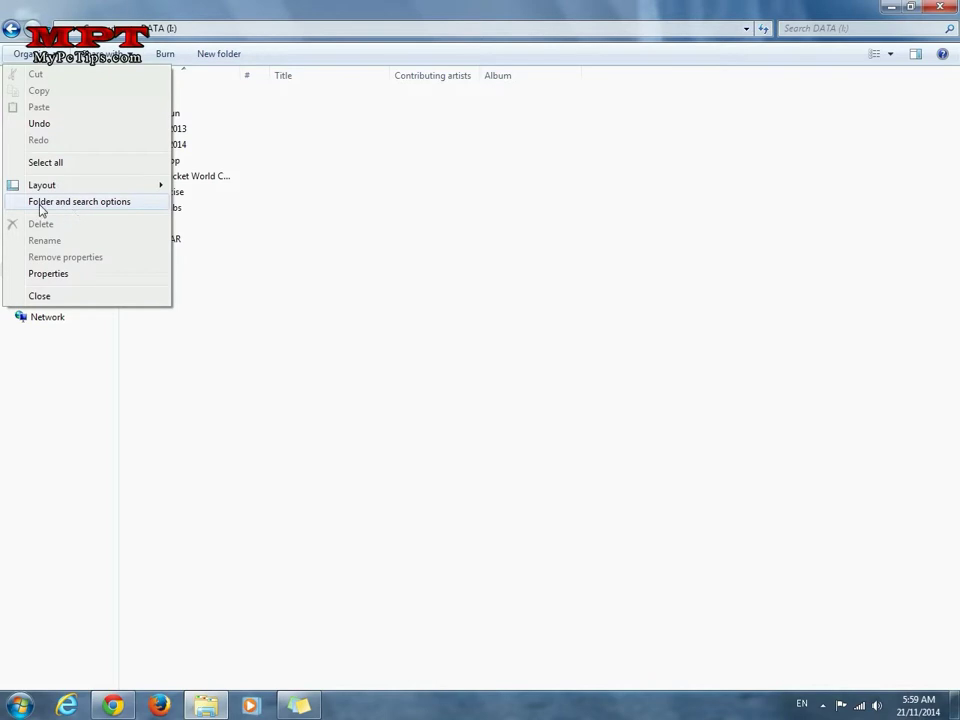
left_click(120, 206)
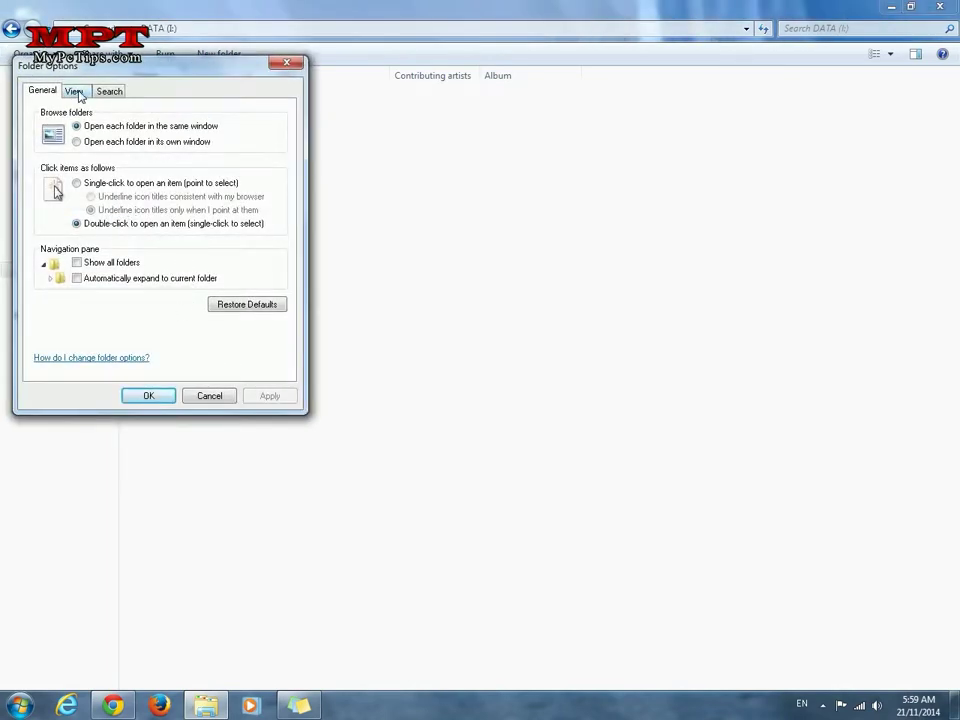
left_click(75, 92)
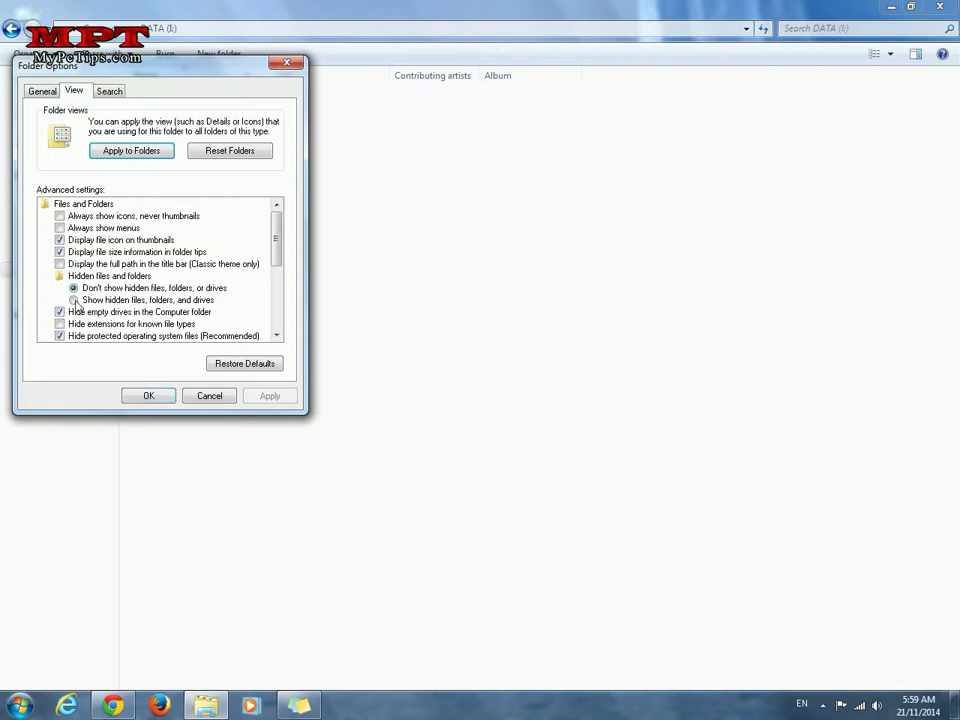
left_click(74, 301)
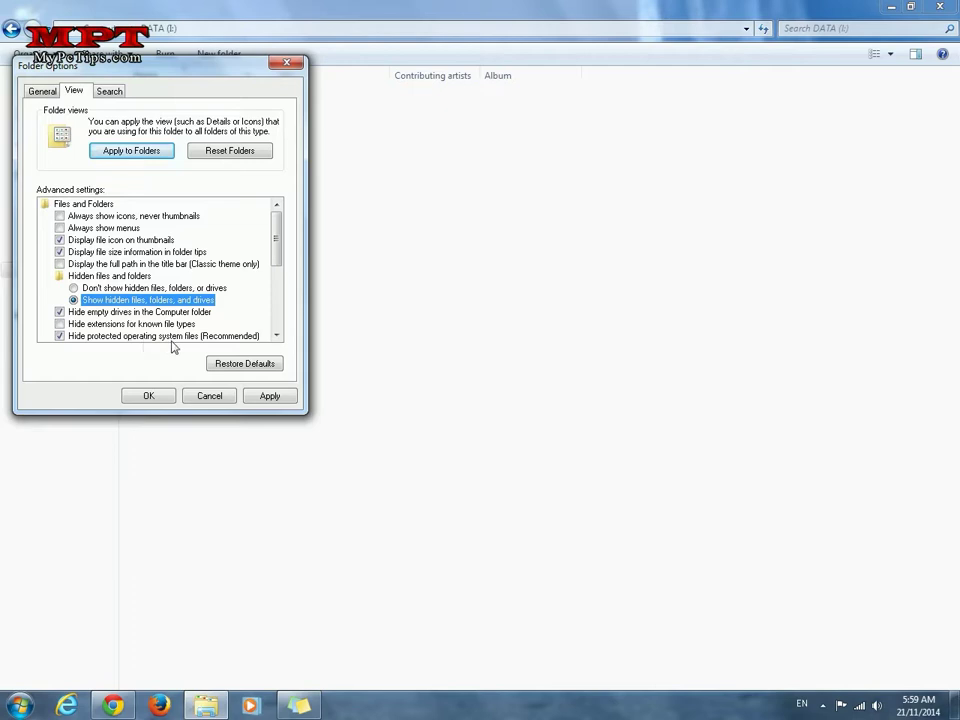
left_click(59, 336)
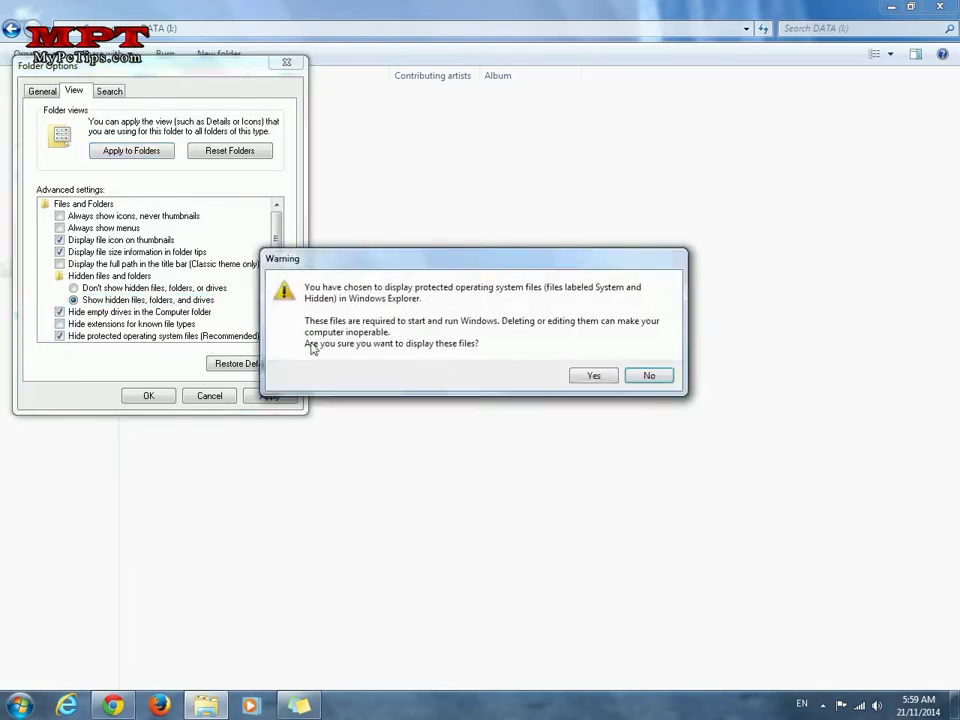
left_click(594, 376)
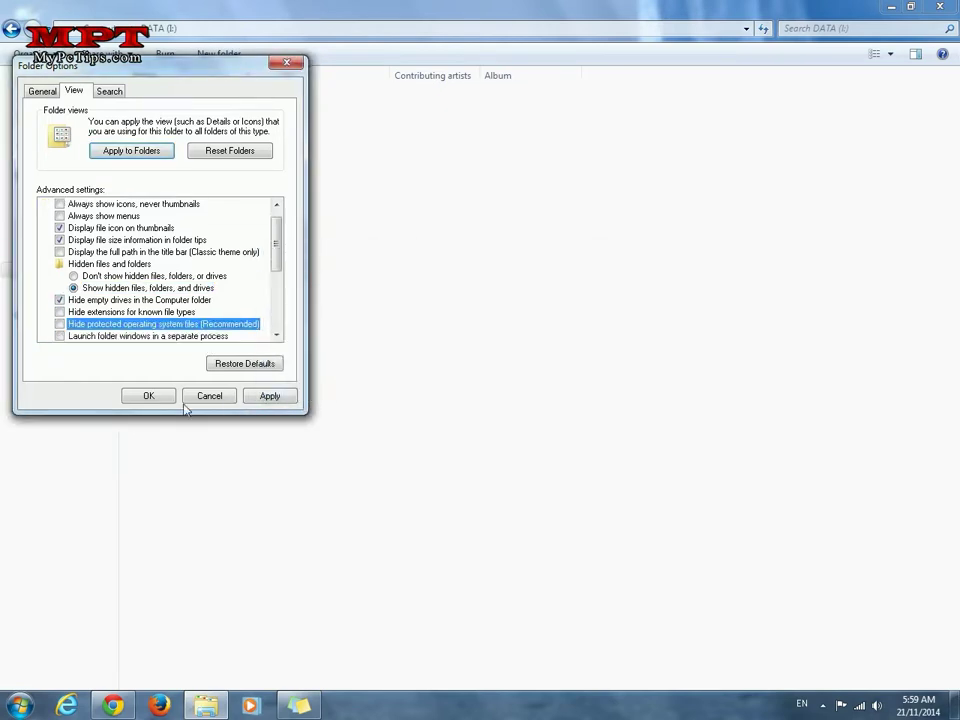
left_click(149, 398)
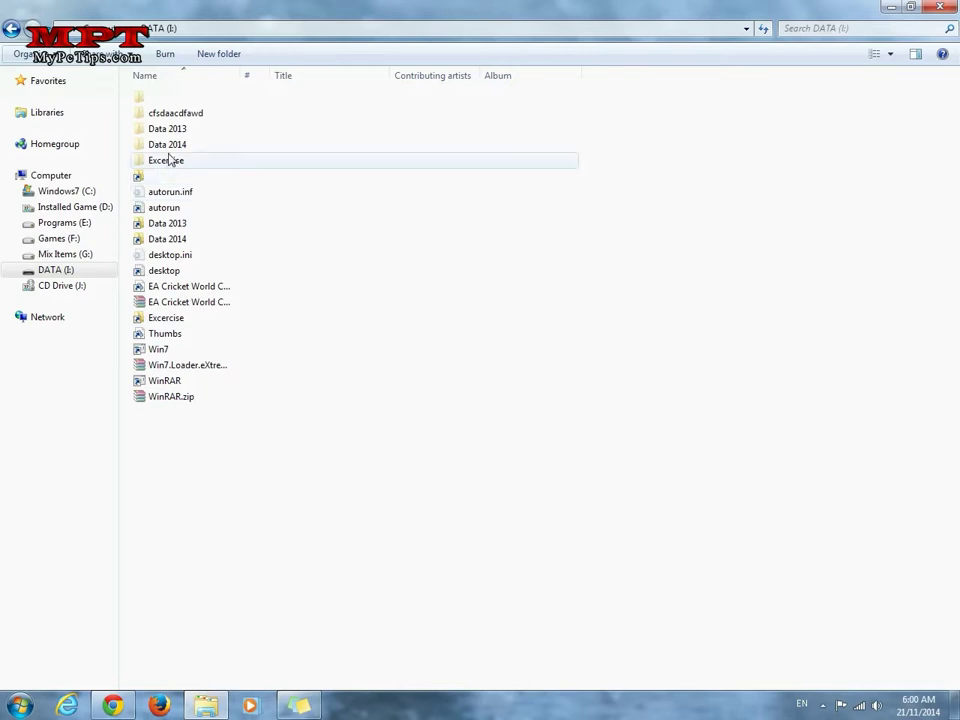
Check the Hidden attribute in the properties of the real Excercise folder and close them without changes
right_click(167, 161)
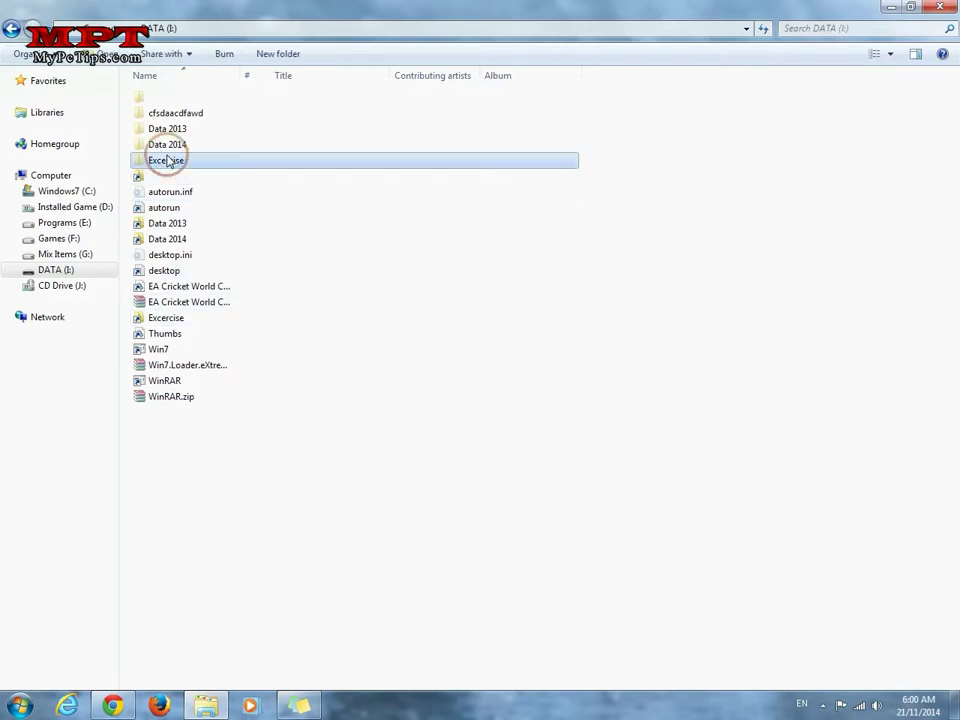
left_click(248, 619)
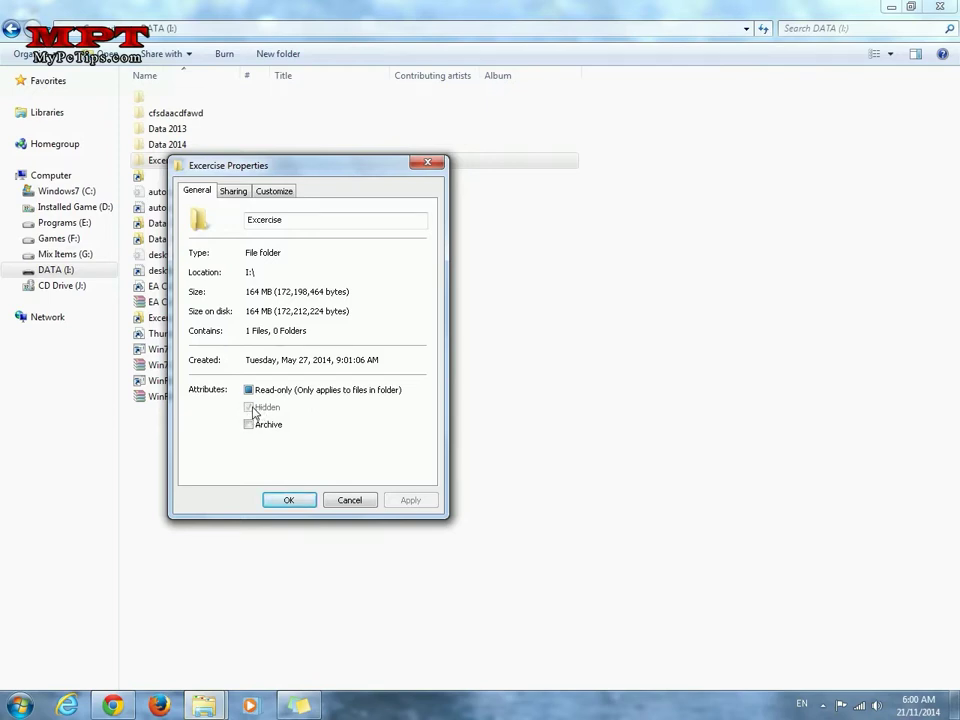
left_click(250, 408)
left_click(350, 500)
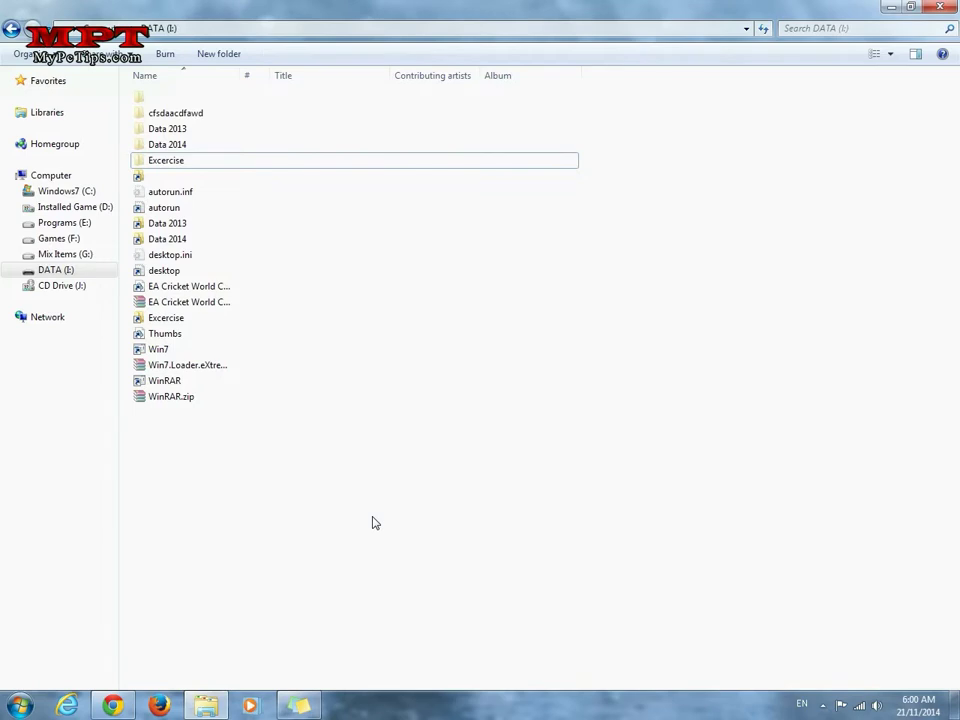
Find cmd.exe and start it as administrator
key("super")
type("cmd")
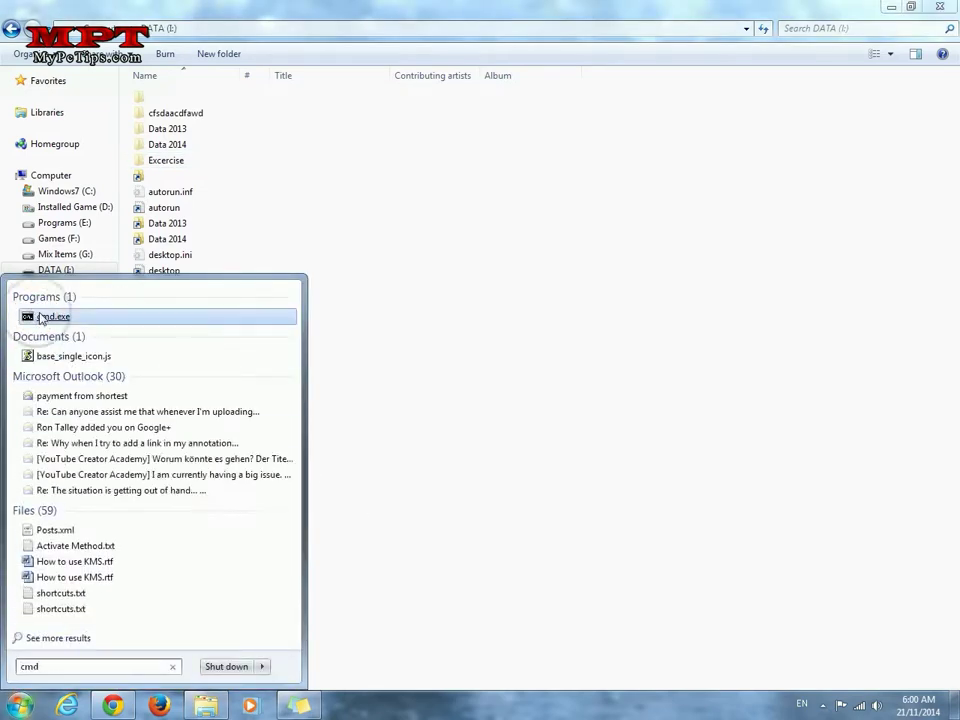
right_click(39, 317)
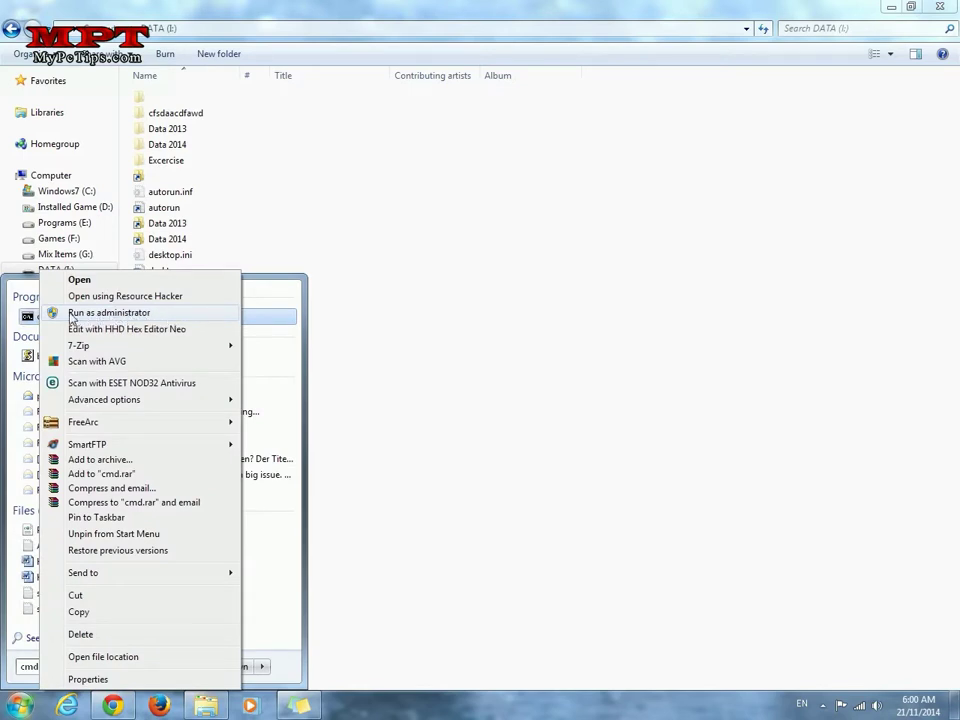
key("Escape")
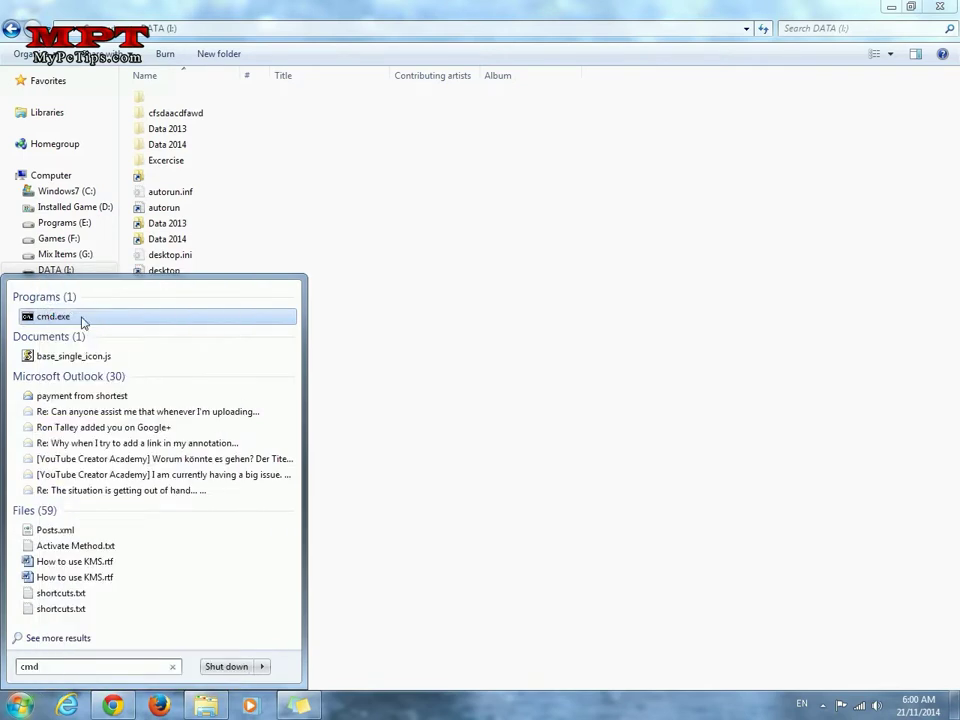
key("ctrl+shift+Return")
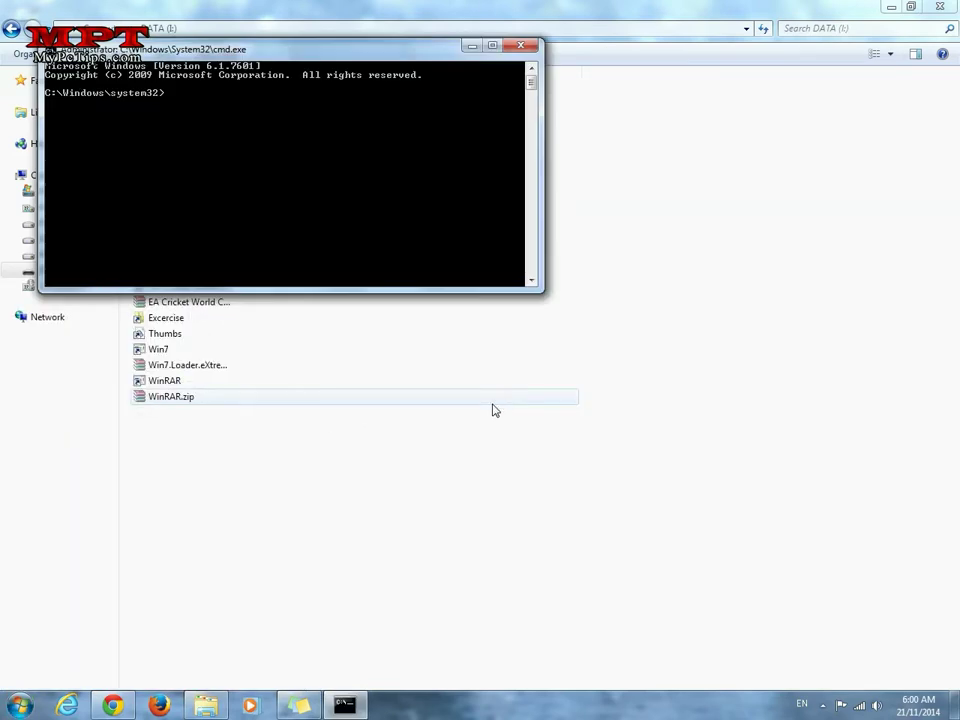
Run attrib -h -r -s /s /d I:\*.* in the command prompt and refresh the DATA (I:) drive's listing
left_click_drag(242, 57, 470, 392)
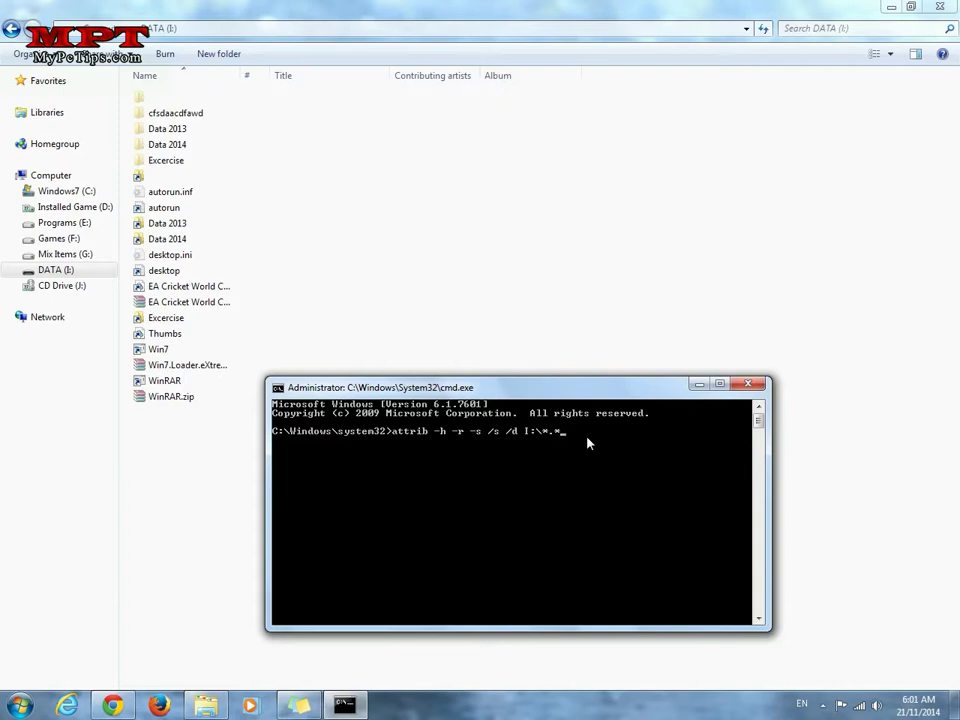
key("Return")
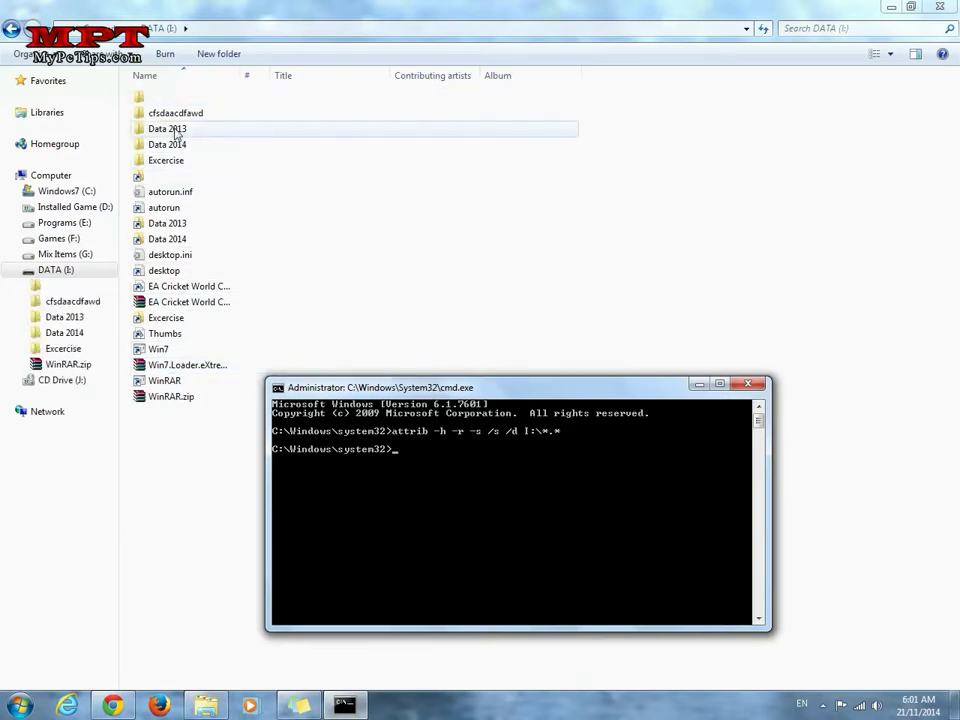
left_click(503, 333)
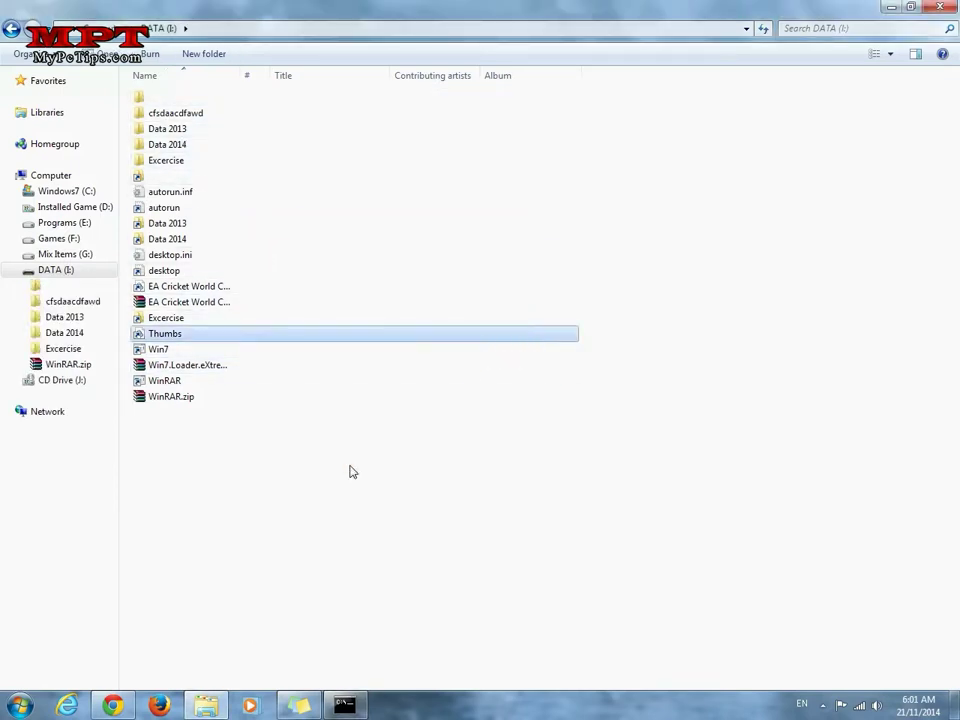
right_click(351, 237)
left_click(390, 295)
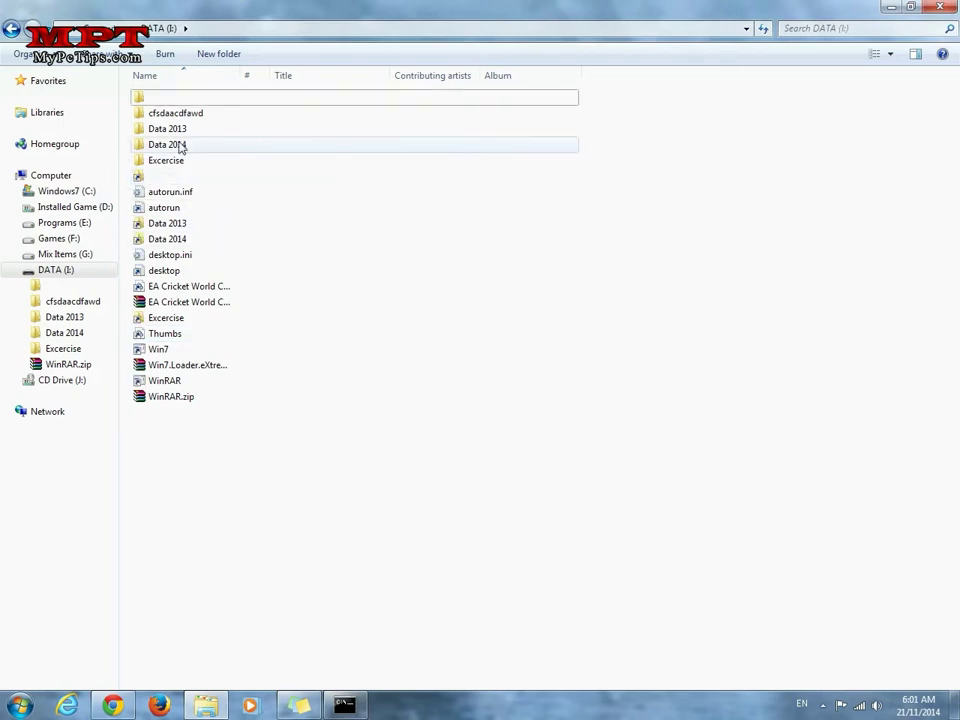
Permanently delete autorun.inf and all the shortcuts from the DATA (I:) drive, keeping the real folders, archives and desktop.ini
left_click(181, 179)
left_click(197, 197, "shift")
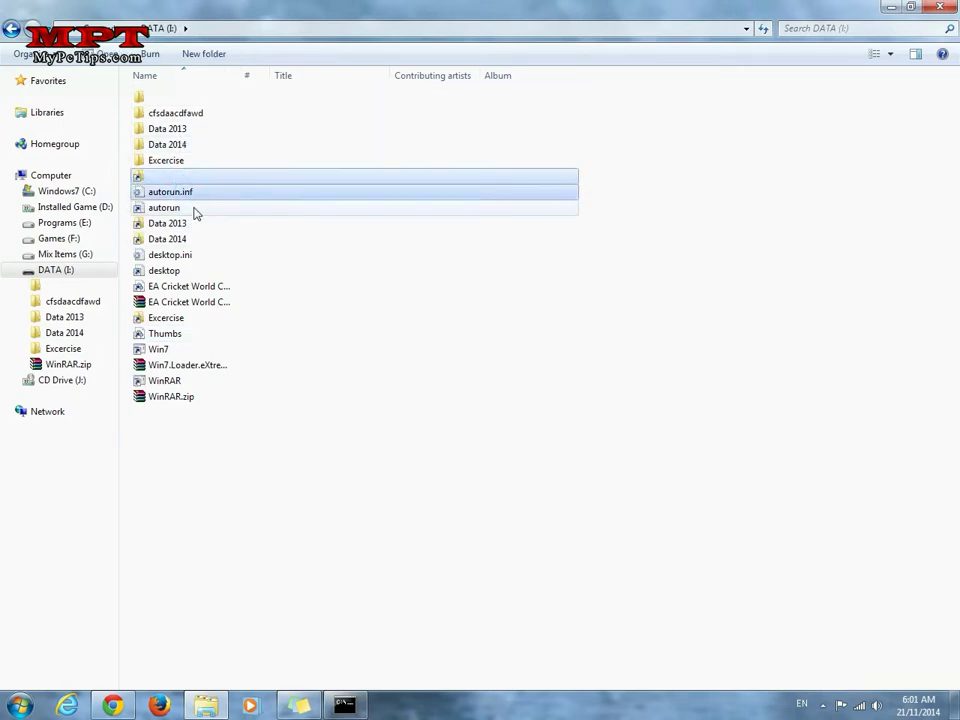
left_click(197, 212, "shift")
left_click(197, 227, "shift")
left_click(197, 245, "ctrl")
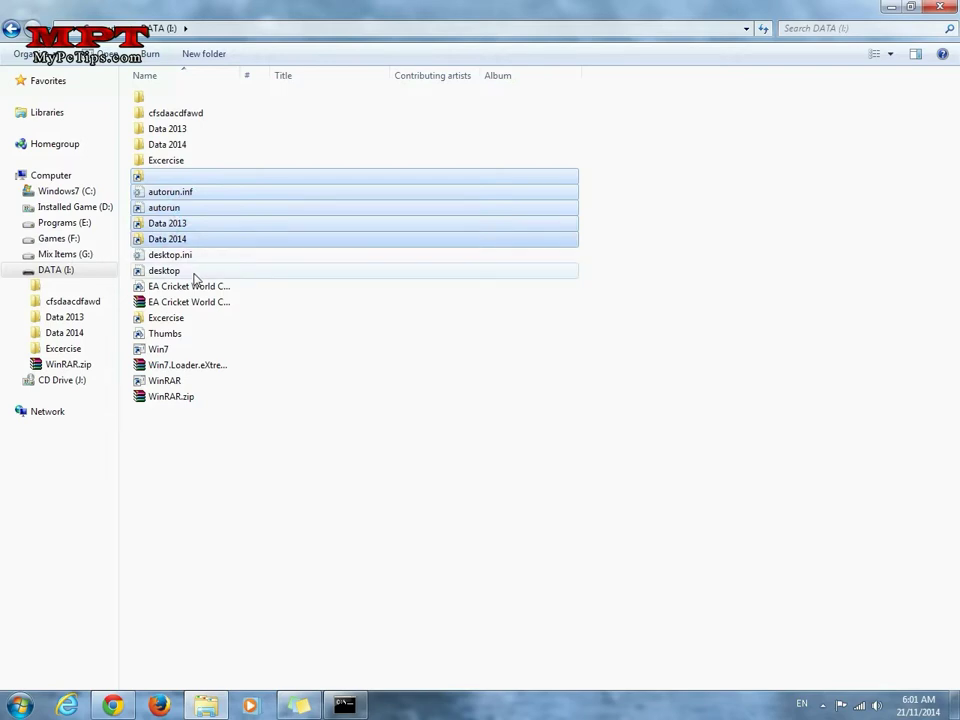
left_click(195, 270, "ctrl")
left_click(205, 287, "ctrl")
left_click(188, 319, "ctrl")
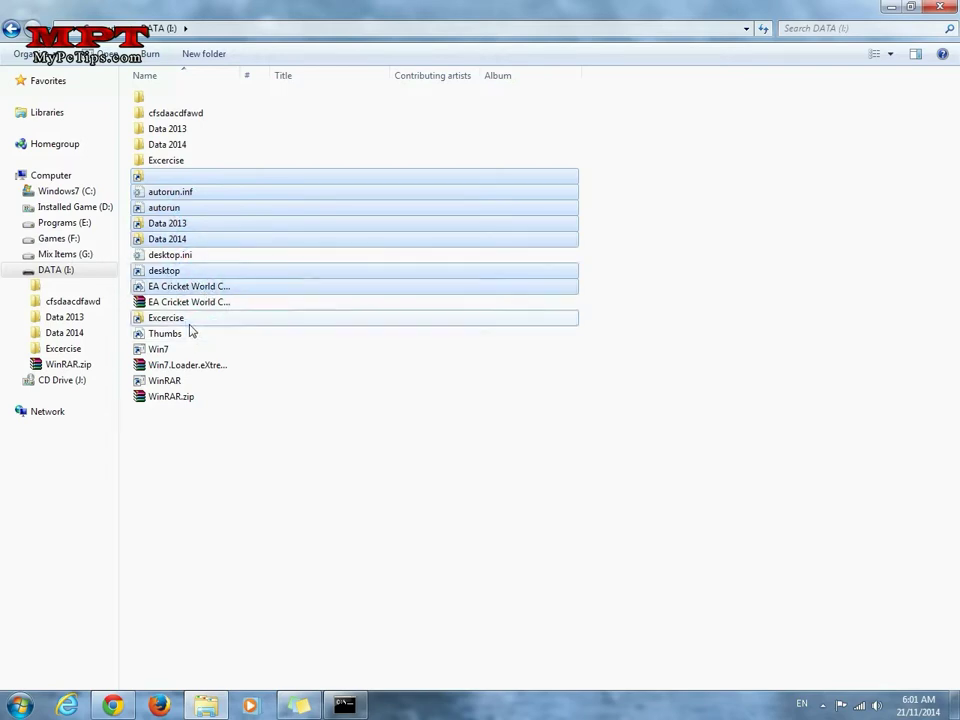
left_click(189, 334, "ctrl")
left_click(186, 350, "ctrl")
left_click(187, 382, "ctrl")
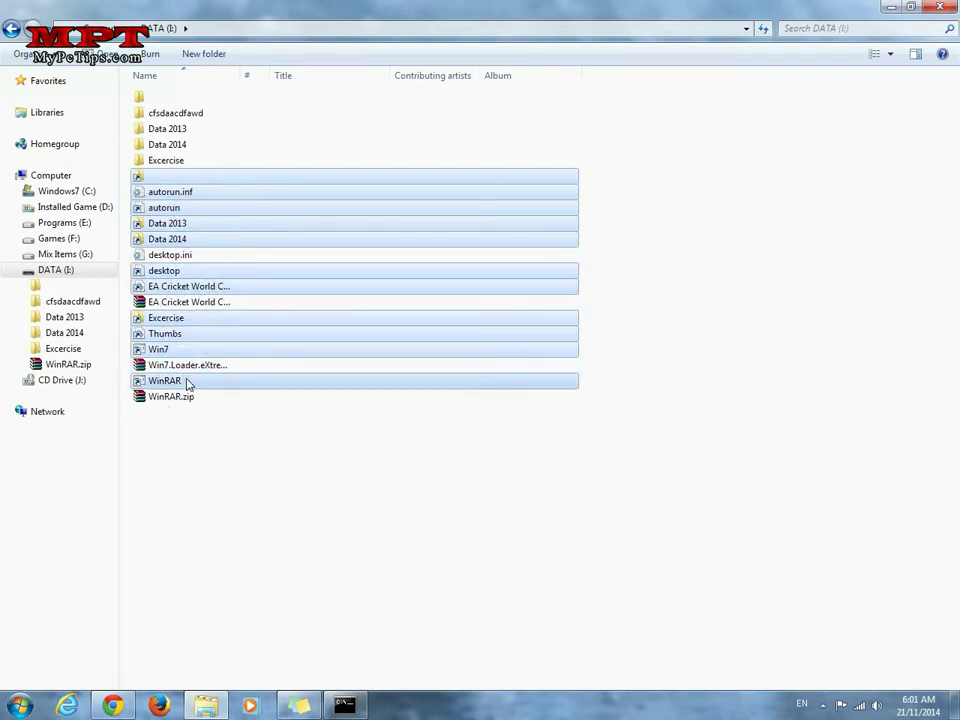
key("shift+Delete")
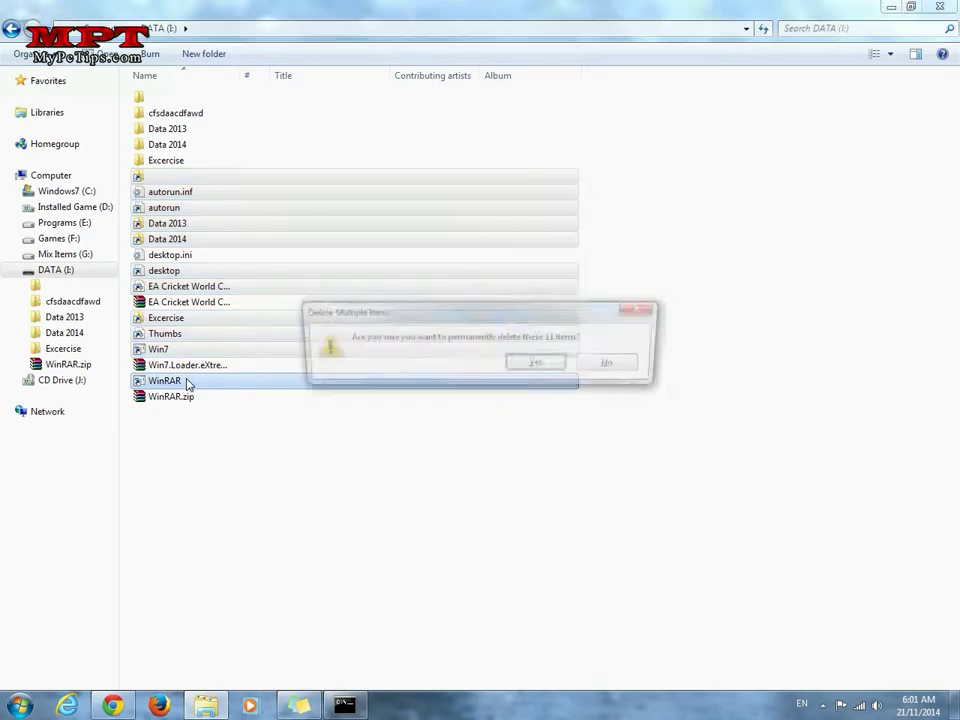
key("Return")
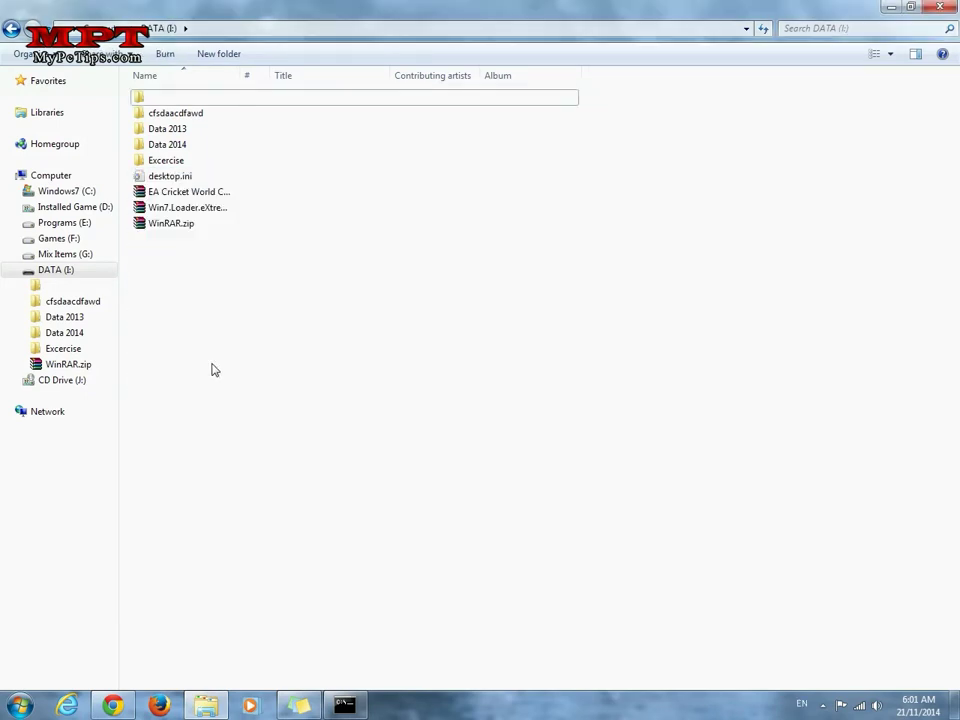
Check the combined size of the recovered items from Data 2013 through WinRAR.zip in their properties
left_click_drag(221, 307, 168, 130)
right_click(236, 225)
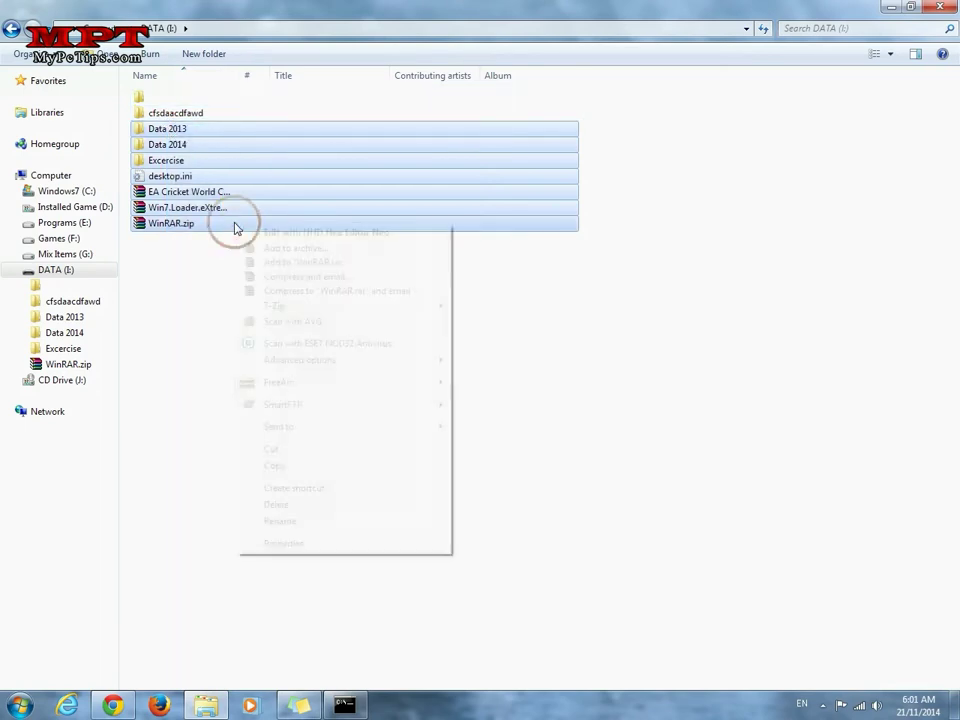
left_click(325, 546)
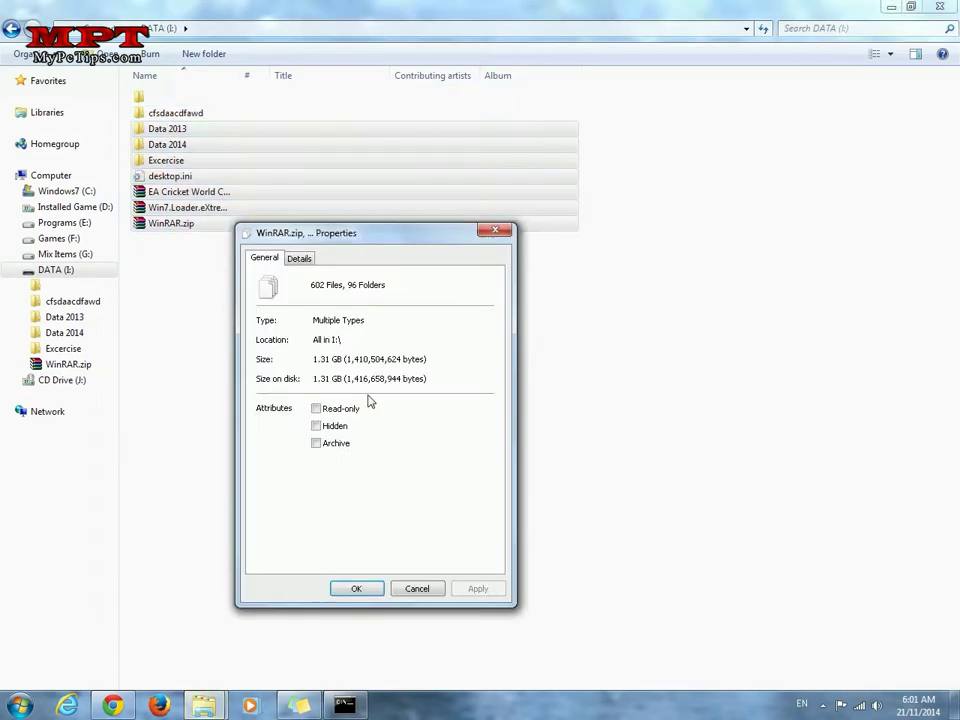
left_click_drag(344, 360, 313, 359)
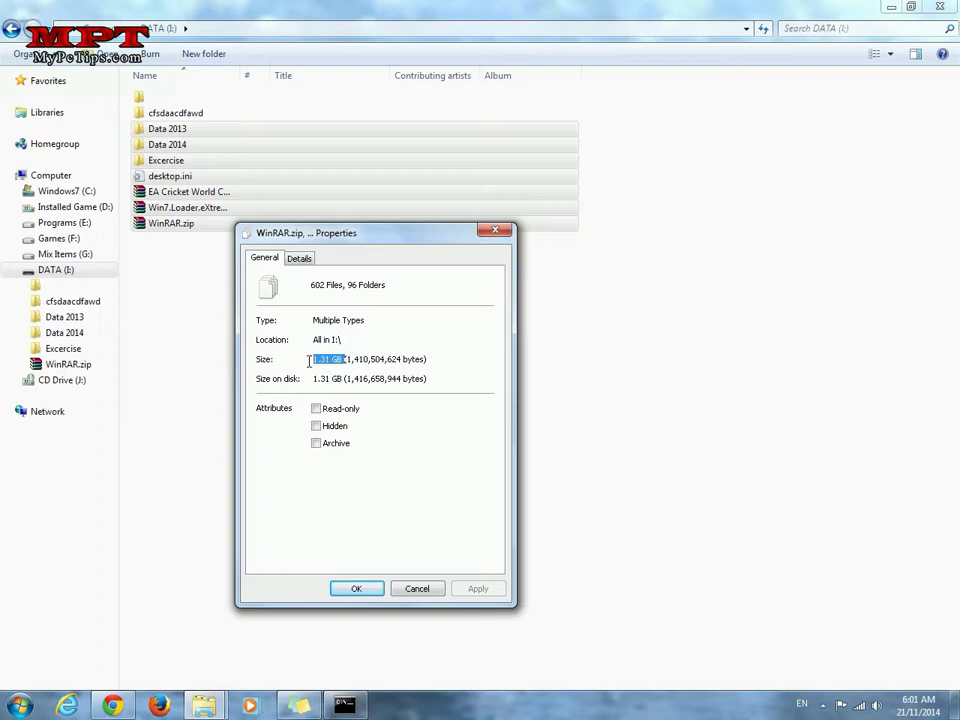